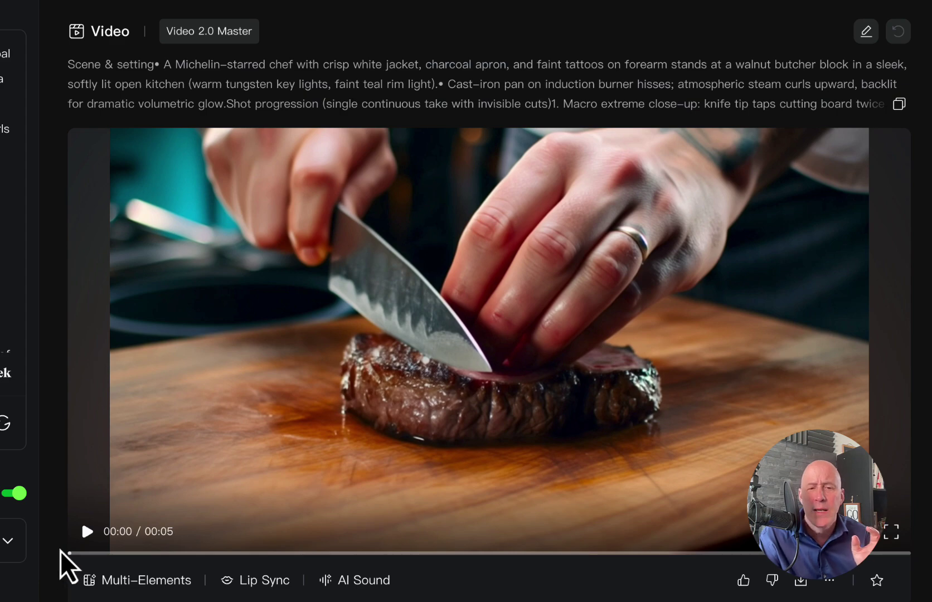
Step: Play the Video 2.0 Master clip of the chef slicing steak
{"action": "left_click", "coordinate": [87, 531]}
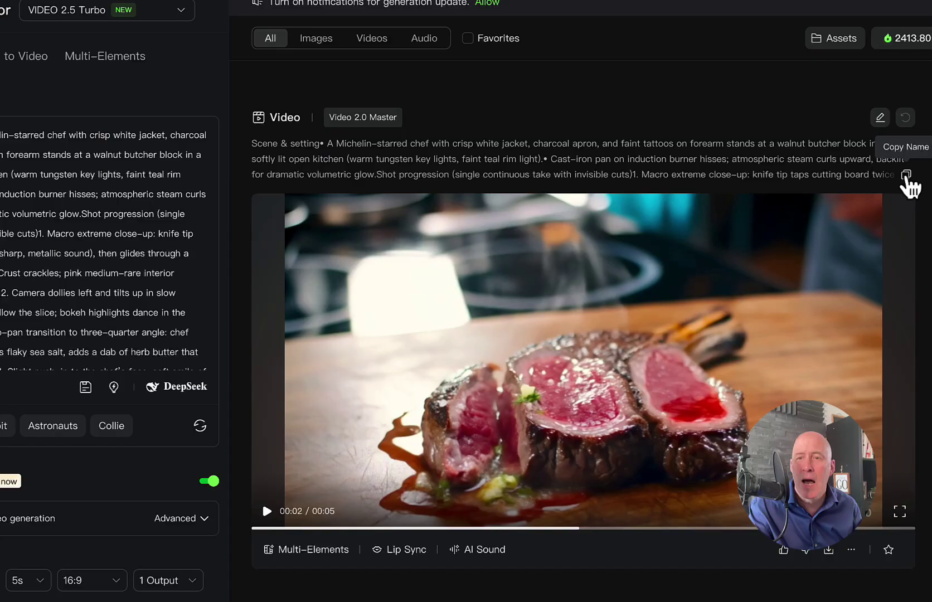
Step: Copy the full prompt of the chef steak generation
{"action": "left_click", "coordinate": [906, 177]}
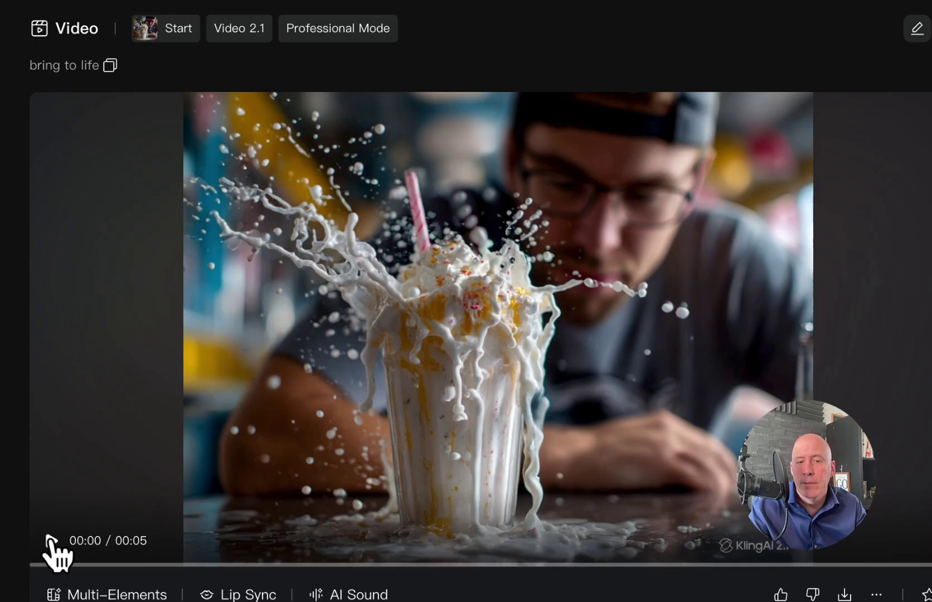
Step: Start, pause, then replay the Video 2.1 milkshake splash clip from the start
{"action": "left_click", "coordinate": [53, 543]}
{"action": "left_click", "coordinate": [51, 549]}
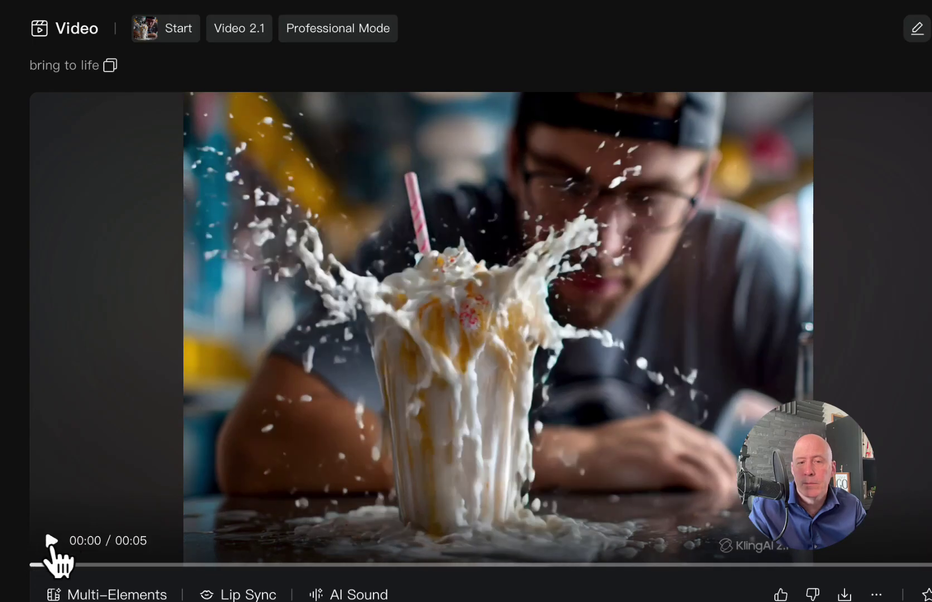
{"action": "left_click", "coordinate": [52, 542]}
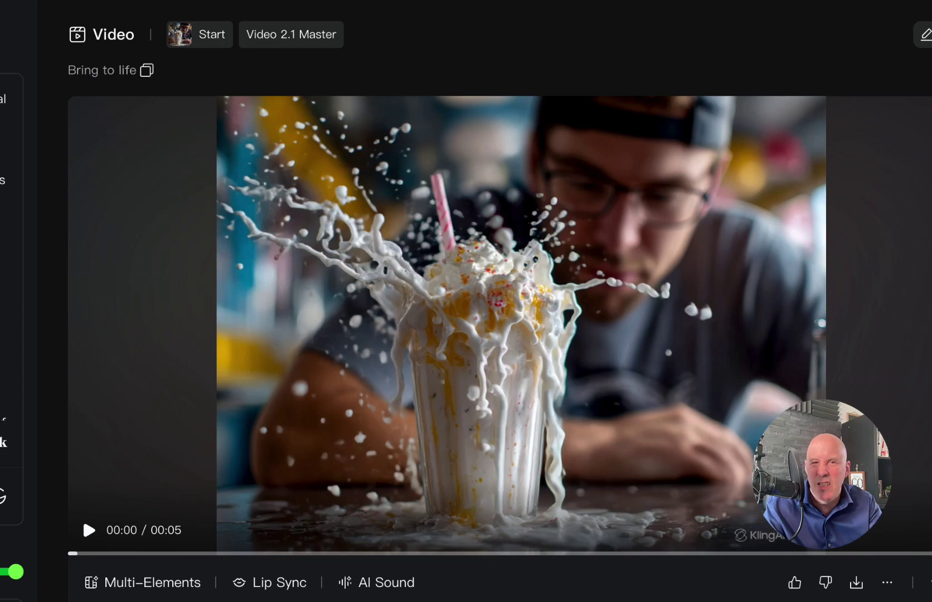
Step: Play the Video 2.1 Master 'Bring to life' milkshake clip
{"action": "left_click", "coordinate": [88, 532]}
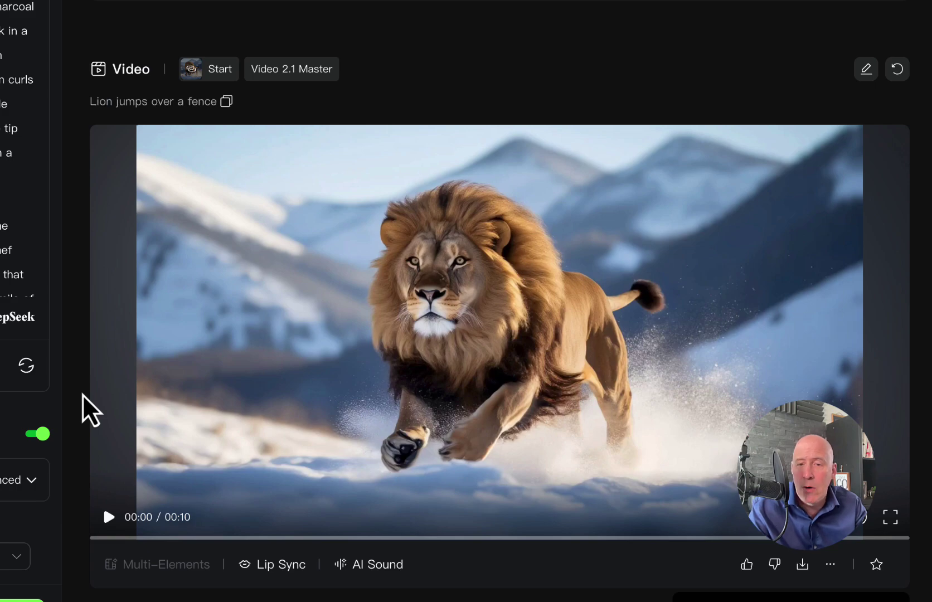
Step: Play the Video 2.1 Master lion clip and move on to the next lion generation
{"action": "left_click", "coordinate": [109, 517]}
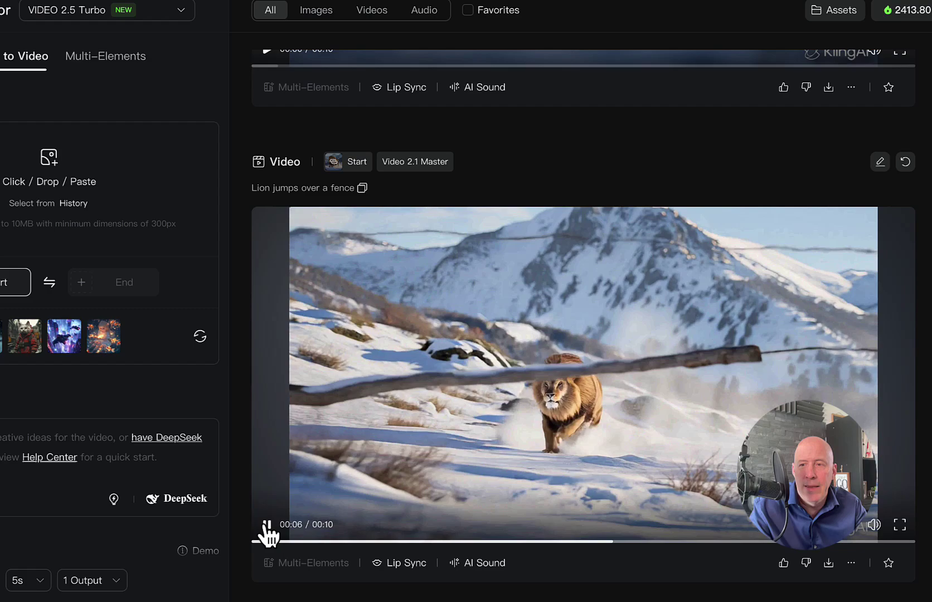
{"action": "scroll", "coordinate": [322, 431], "scroll_direction": "down", "scroll_amount": 5}
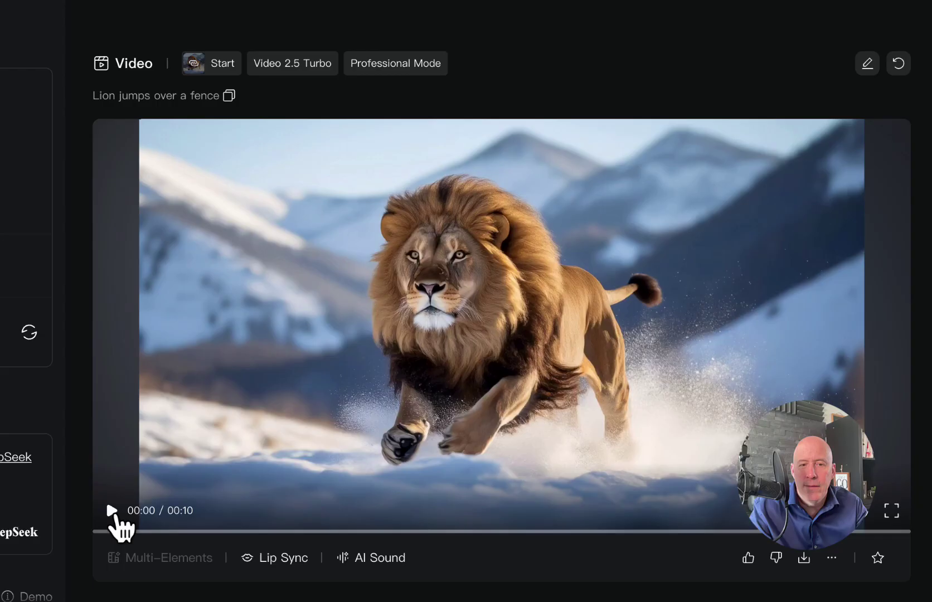
Step: Play the Video 2.5 Turbo 'Lion jumps over a fence' clip
{"action": "left_click", "coordinate": [112, 511]}
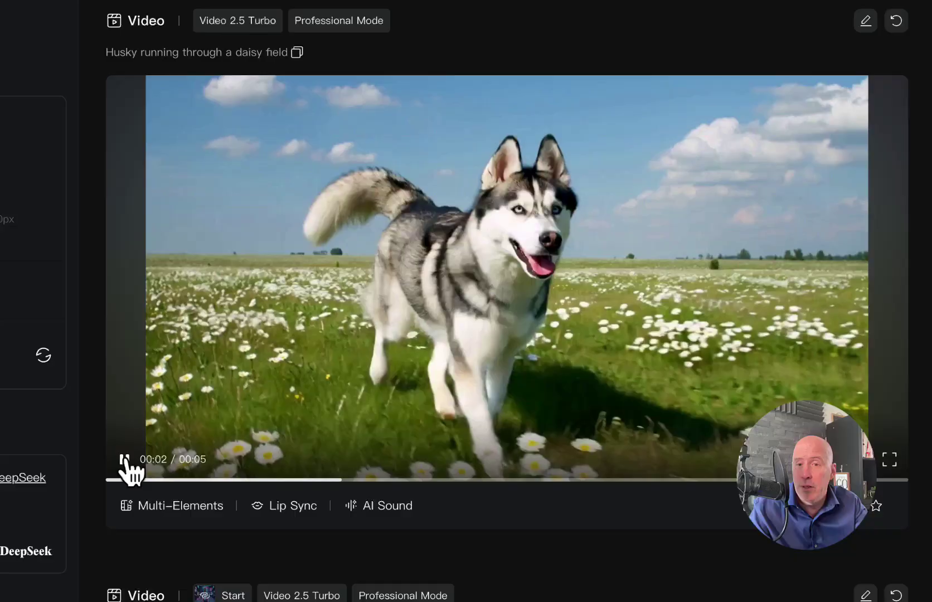
Step: Pause the Video 2.5 Turbo husky clip
{"action": "left_click", "coordinate": [125, 468]}
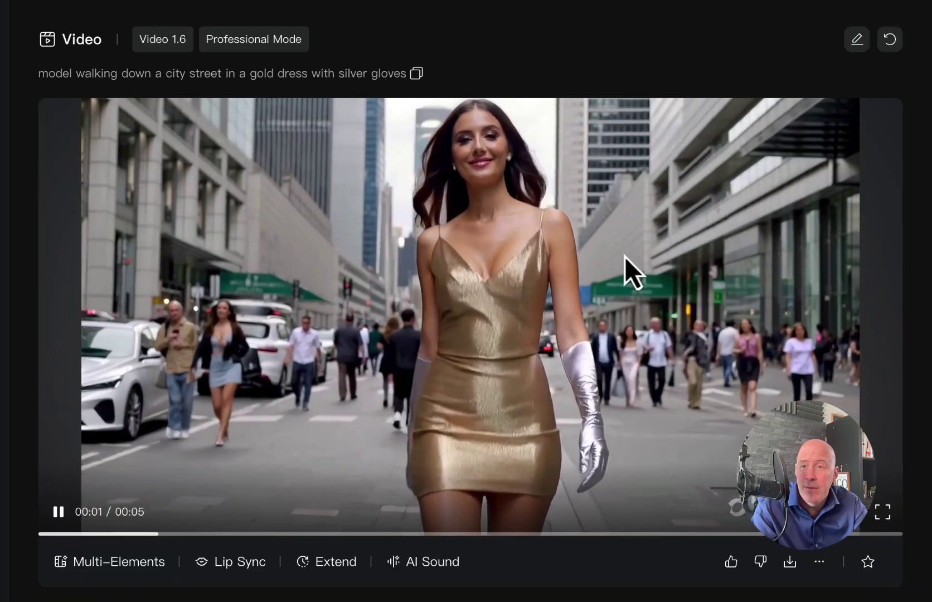
Step: Pause the Video 1.6 gold-dress clip after it loops
{"action": "left_click", "coordinate": [613, 310]}
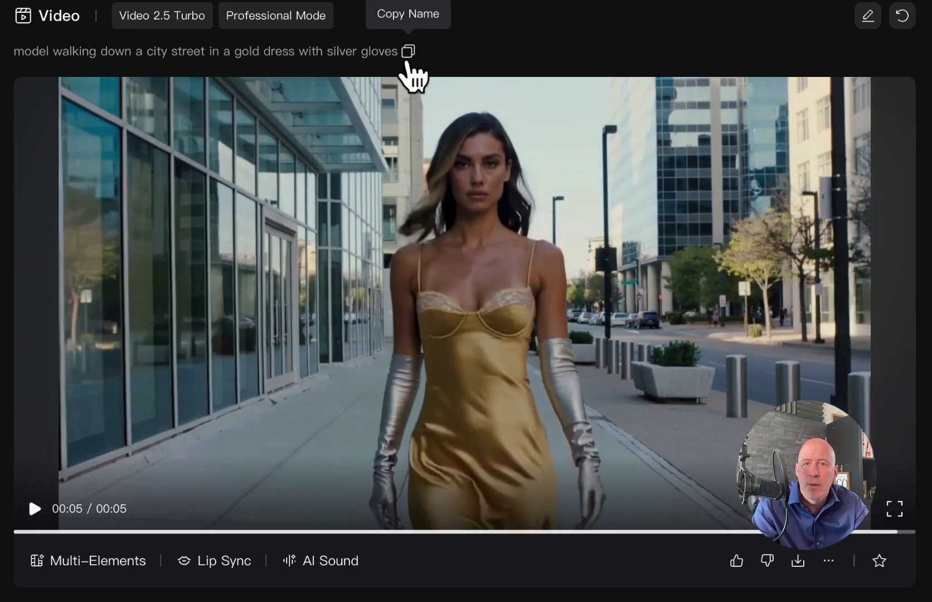
Step: Copy the gold-dress prompt and paste it into the new video's Prompt box
{"action": "left_click", "coordinate": [408, 51]}
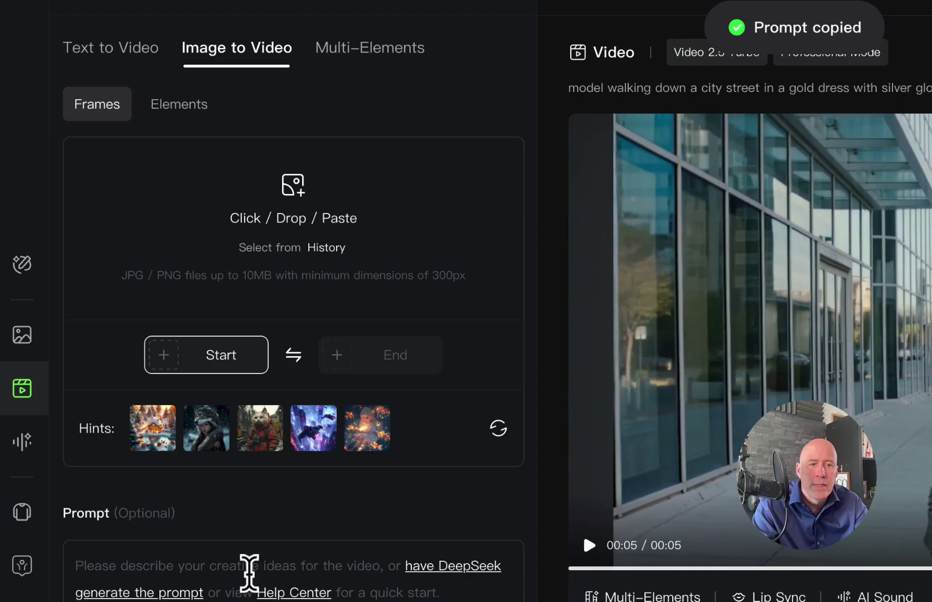
{"action": "left_click", "coordinate": [249, 573]}
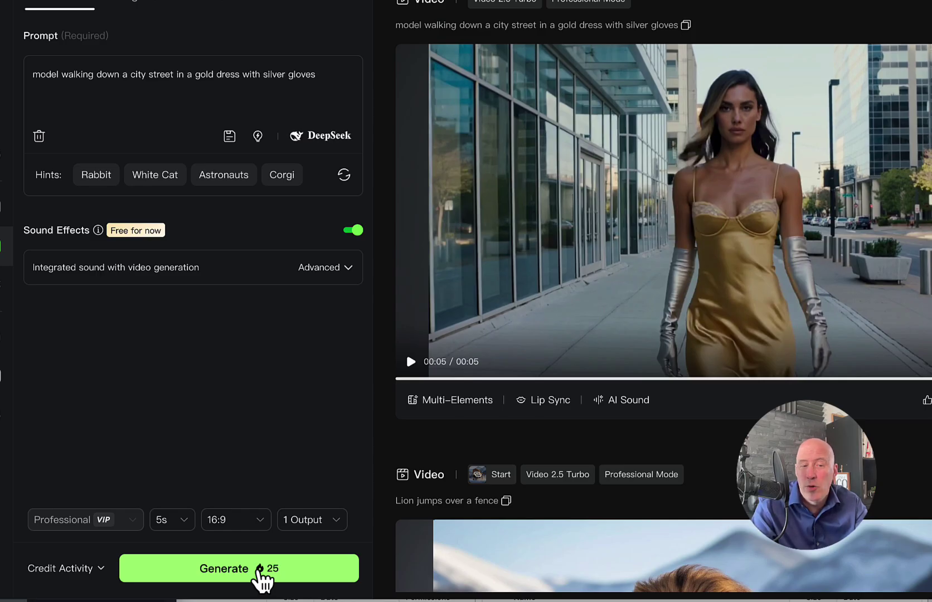
Step: Generate the gold-dress video at 10 seconds, 16:9, with 2 outputs
{"action": "left_click", "coordinate": [188, 527]}
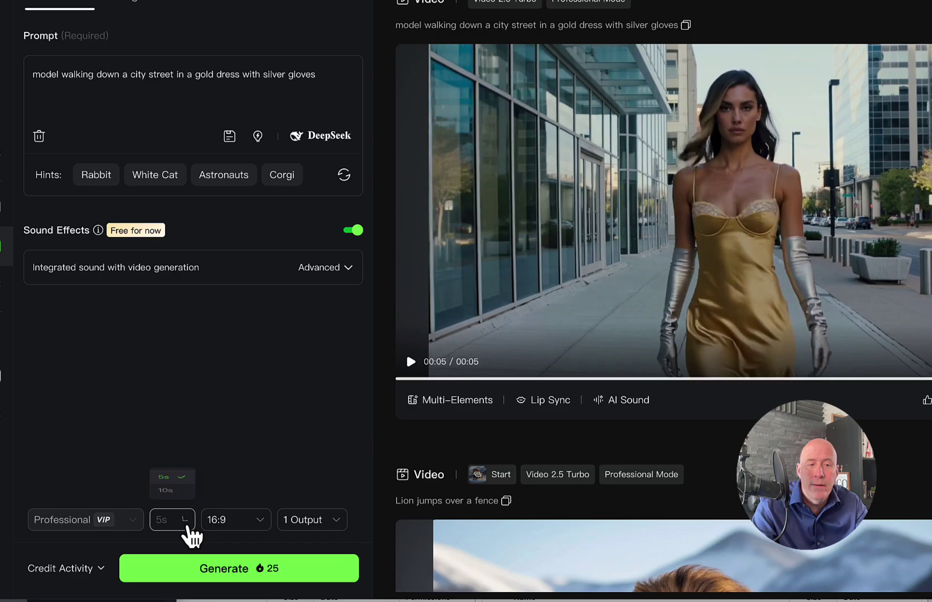
{"action": "left_click", "coordinate": [174, 457]}
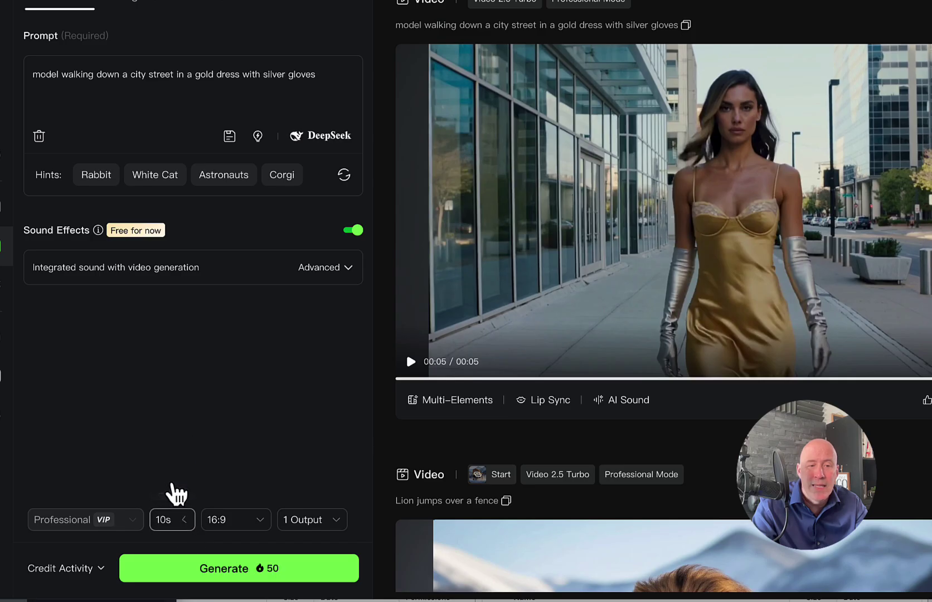
{"action": "left_click", "coordinate": [238, 525]}
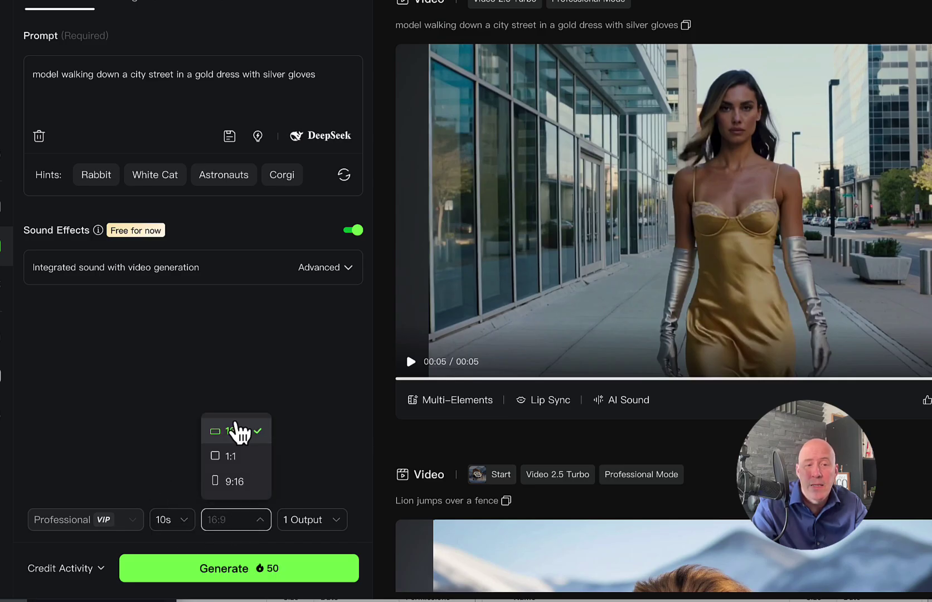
{"action": "left_click", "coordinate": [238, 521]}
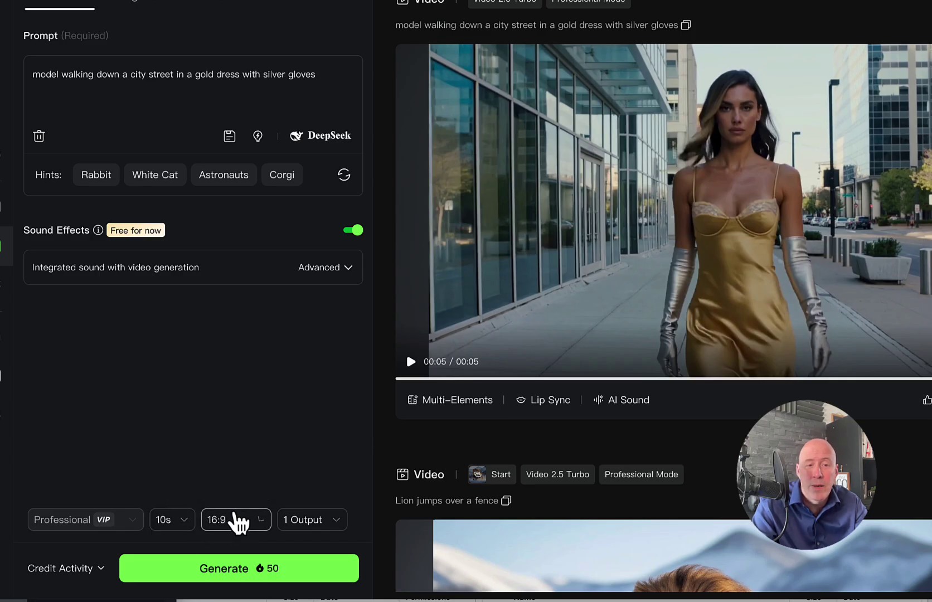
{"action": "left_click", "coordinate": [303, 525]}
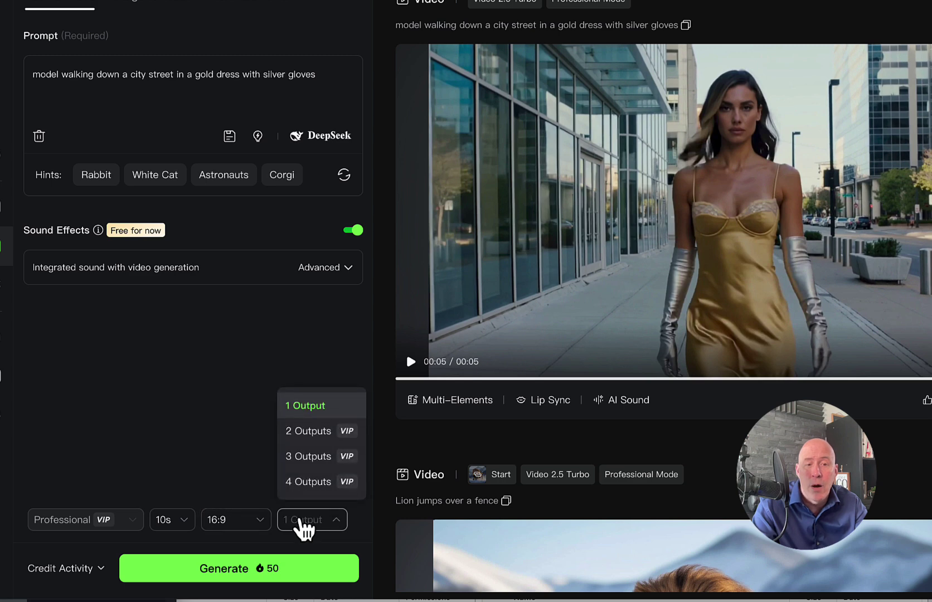
{"action": "left_click", "coordinate": [308, 432]}
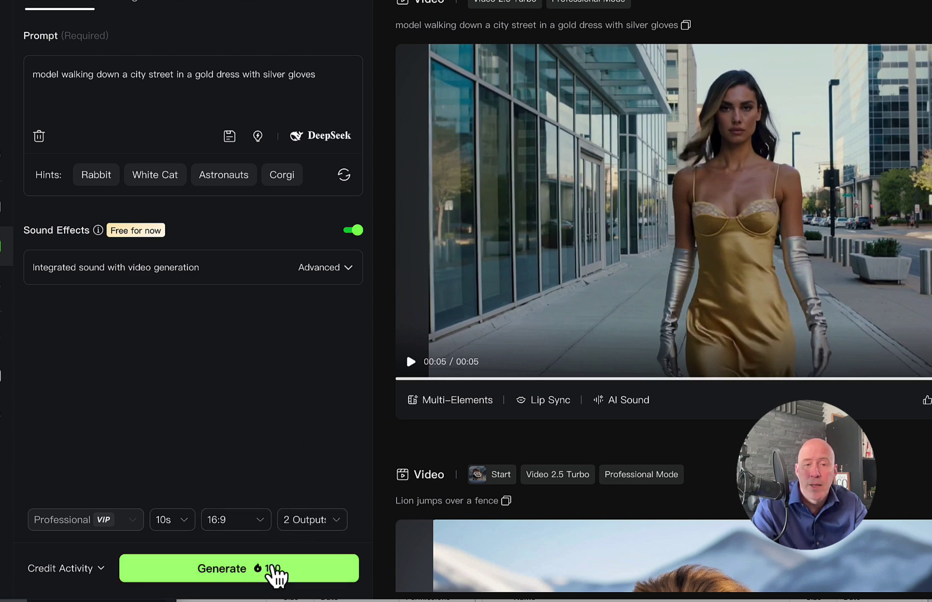
{"action": "left_click", "coordinate": [351, 561]}
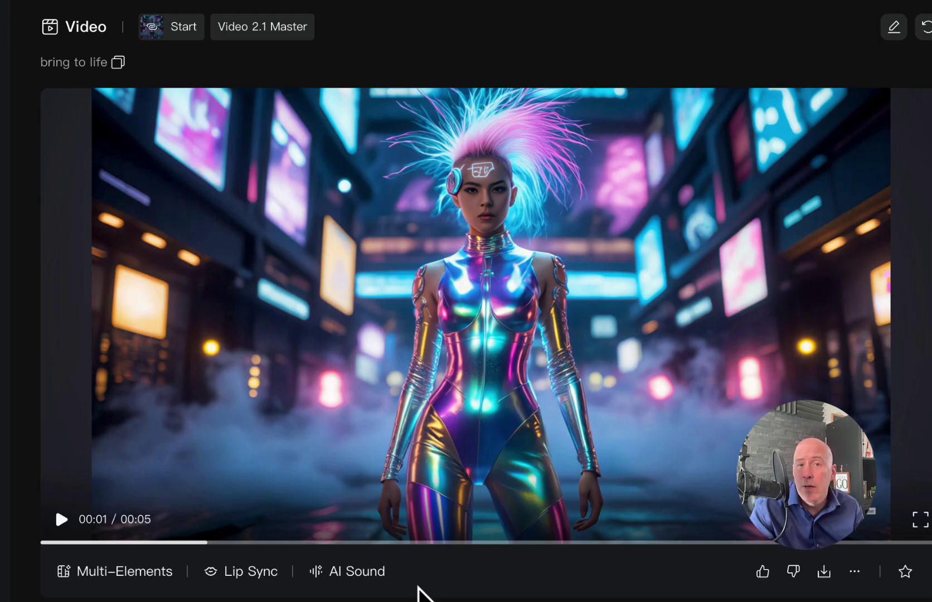
Step: Play the Video 2.1 Master 'bring to life' clip of the neon-haired woman in the bodysuit
{"action": "left_click", "coordinate": [62, 522]}
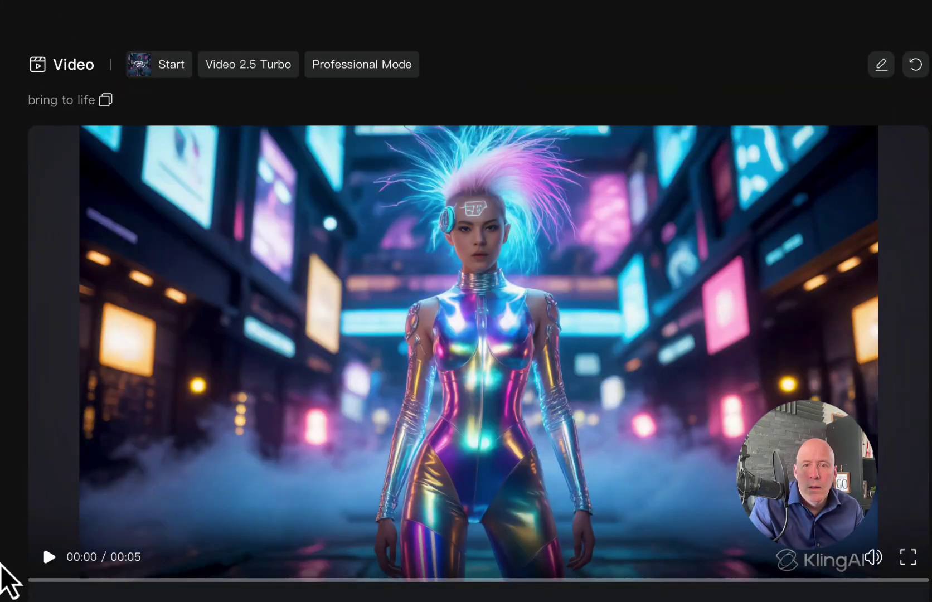
Step: Play the Video 2.5 Turbo 'bring to life' clip, then replay it from the beginning
{"action": "left_click", "coordinate": [50, 563]}
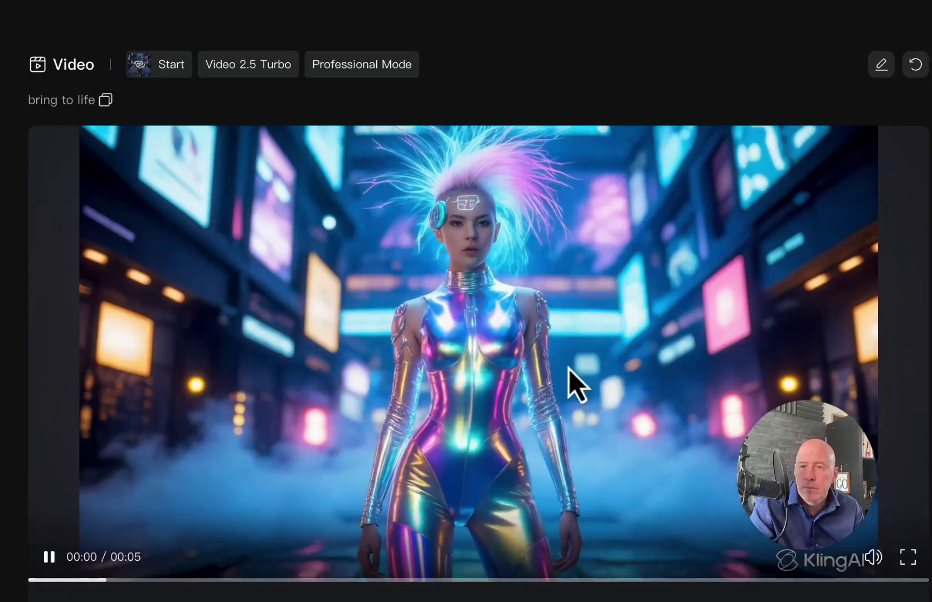
{"action": "left_click", "coordinate": [572, 385]}
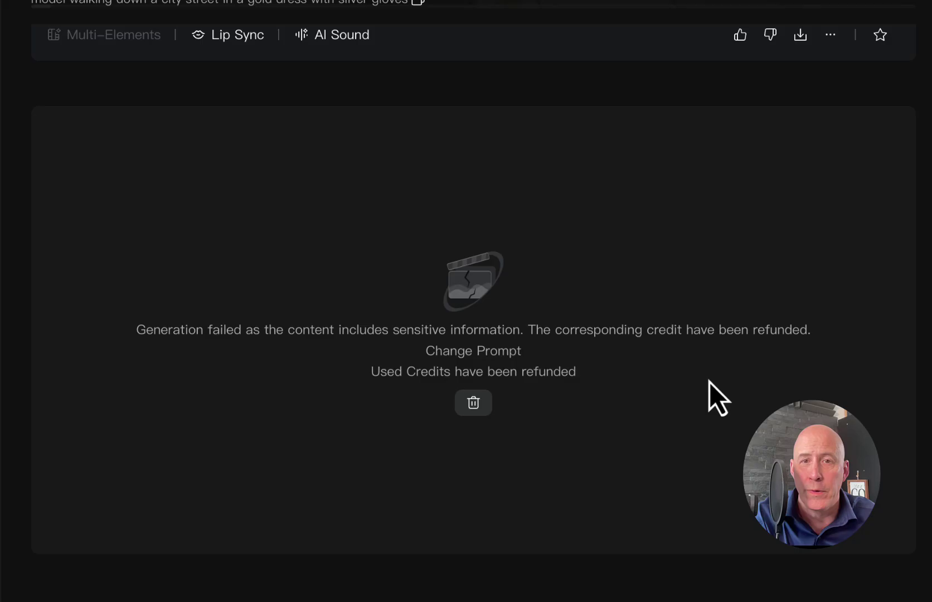
Step: Play the successful 10-second gold-dress street video
{"action": "scroll", "coordinate": [709, 381], "scroll_direction": "up", "scroll_amount": 8}
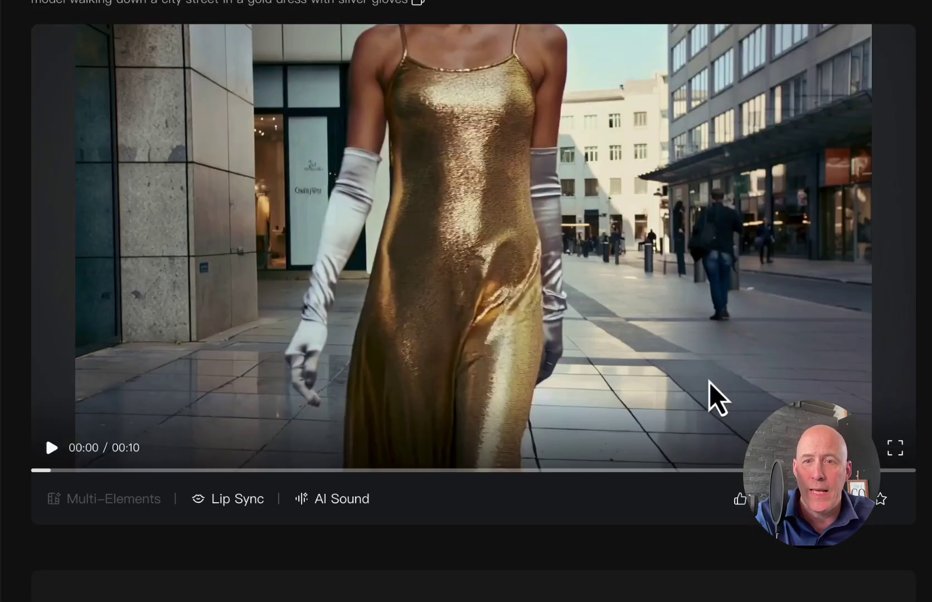
{"action": "left_click", "coordinate": [710, 382]}
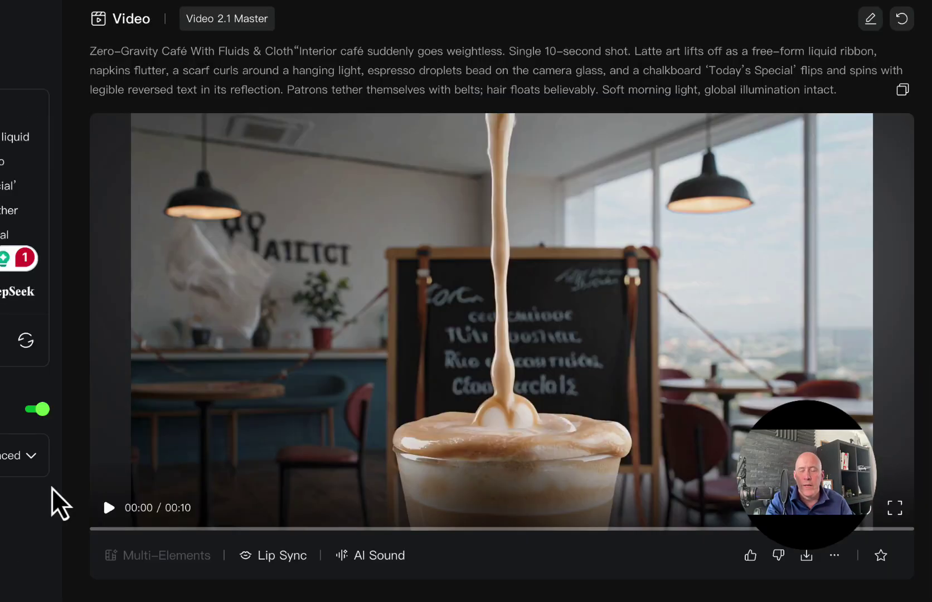
Step: Start the Video 2.1 Master Zero-Gravity Café clip showing the latte rising from the cup
{"action": "left_click", "coordinate": [109, 508]}
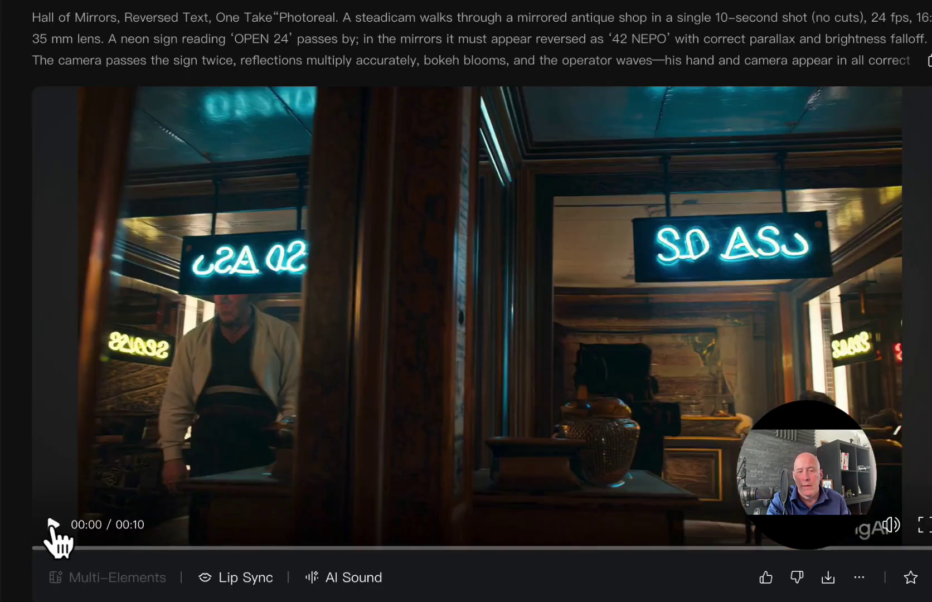
Step: Play the Video 2.1 Master Hall of Mirrors clip, restarting, pausing and resuming it
{"action": "left_click", "coordinate": [51, 524]}
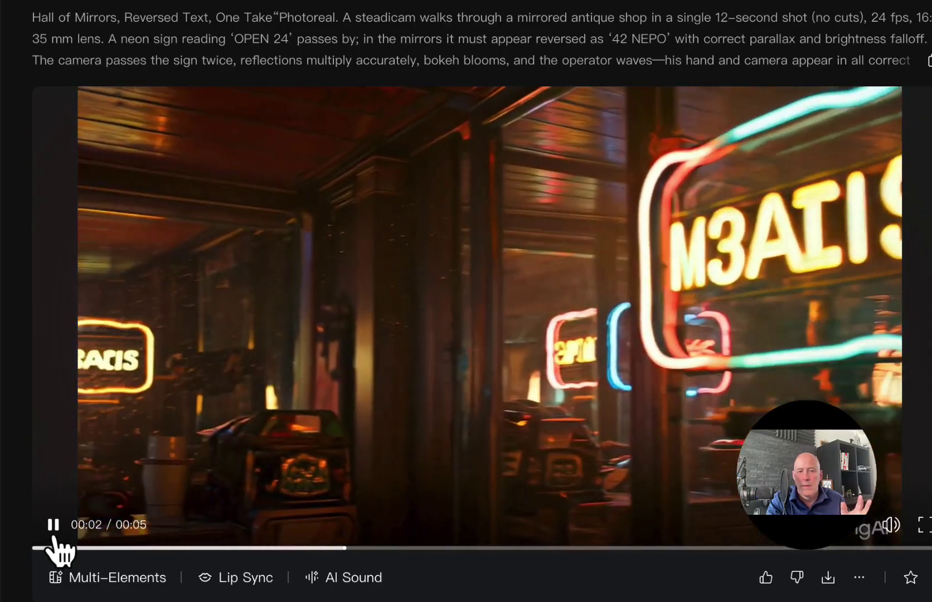
{"action": "left_click", "coordinate": [54, 537]}
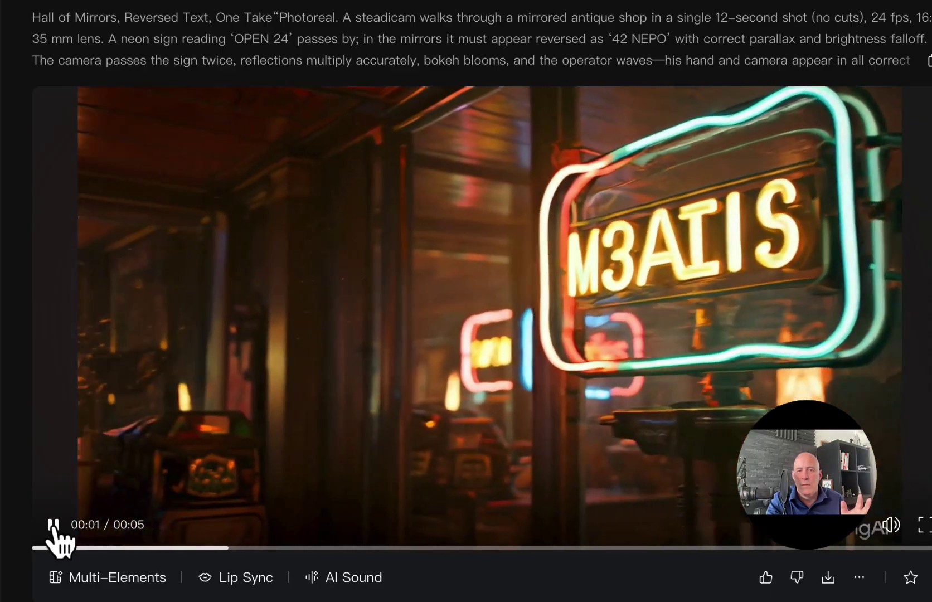
{"action": "left_click", "coordinate": [53, 526]}
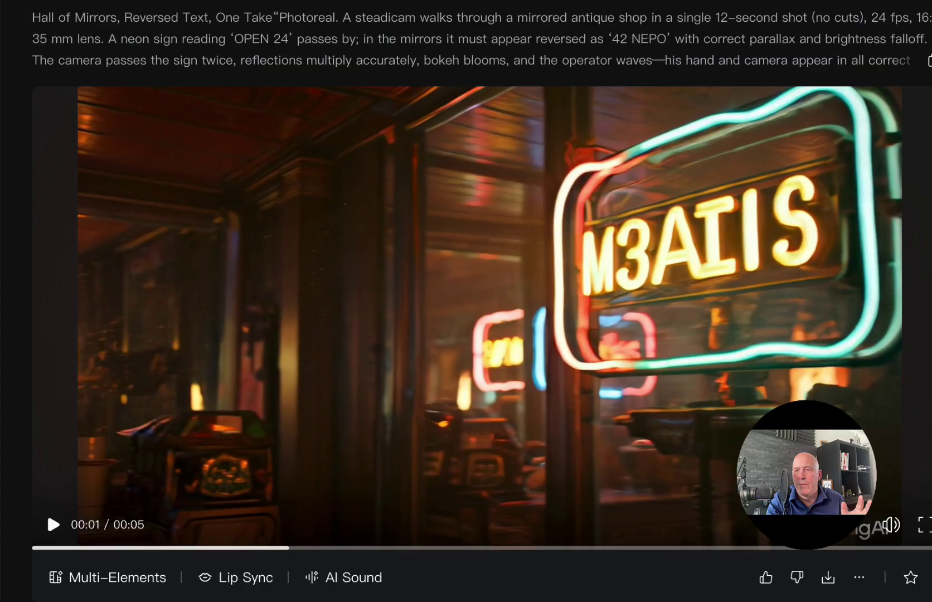
{"action": "left_click", "coordinate": [53, 525]}
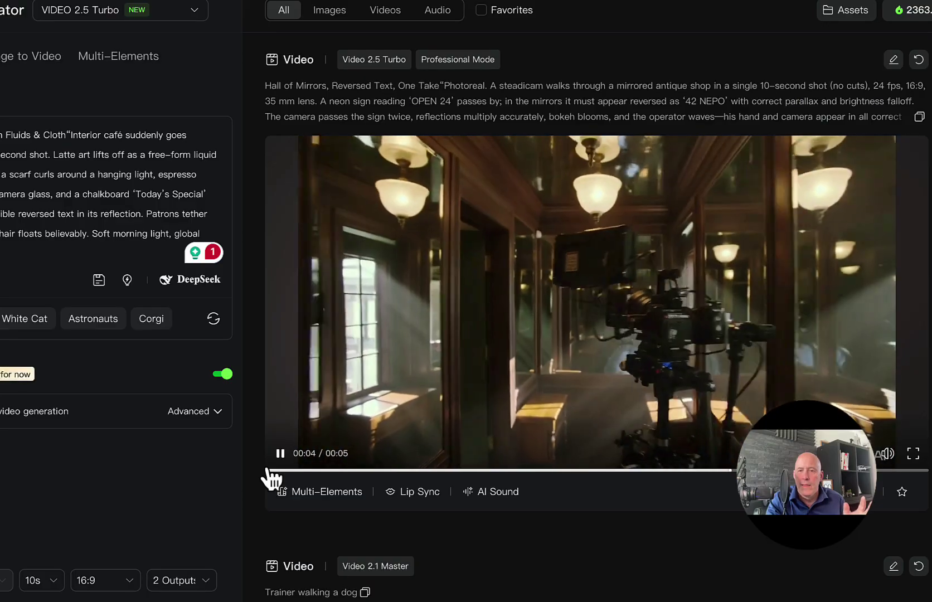